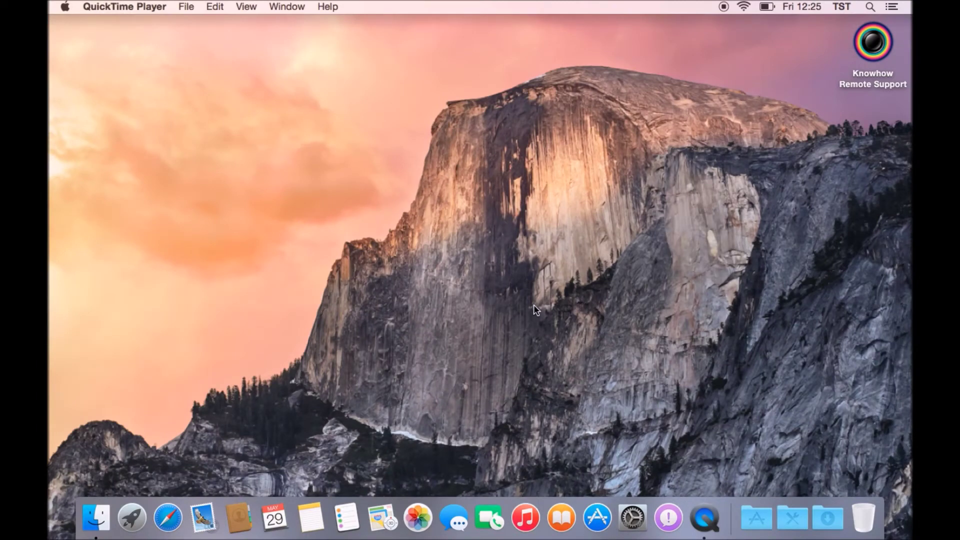
Step: Open System Preferences from the Dock, close it, and reopen it from the Apple menu
click(631, 514)
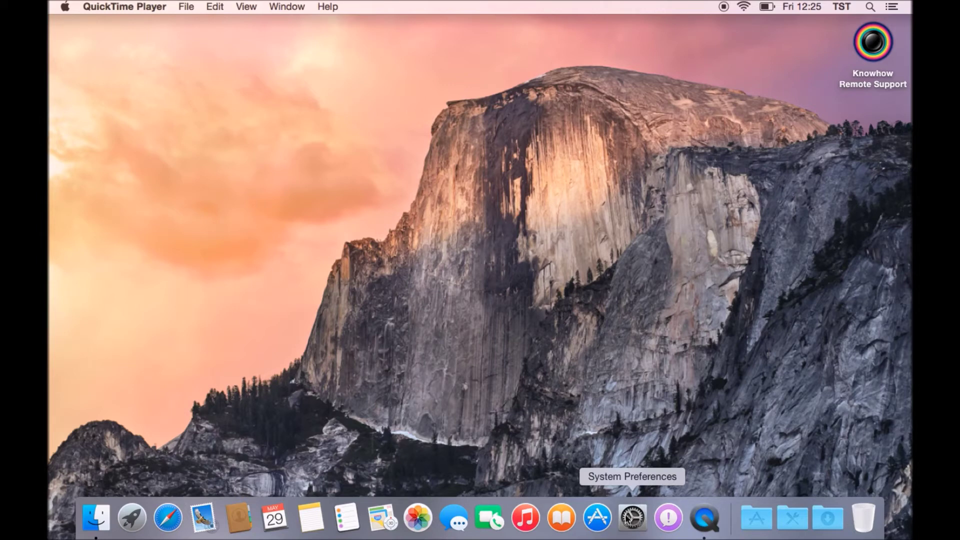
click(636, 517)
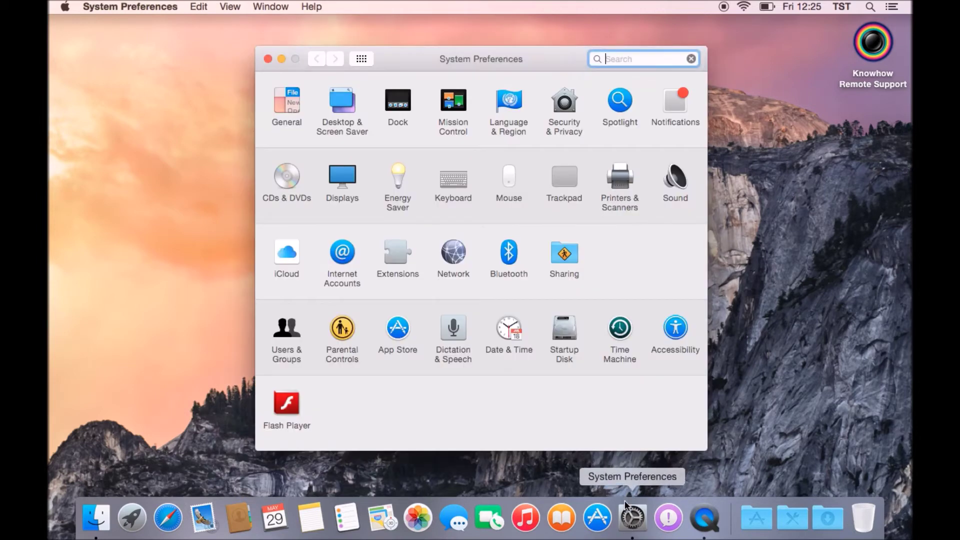
click(268, 59)
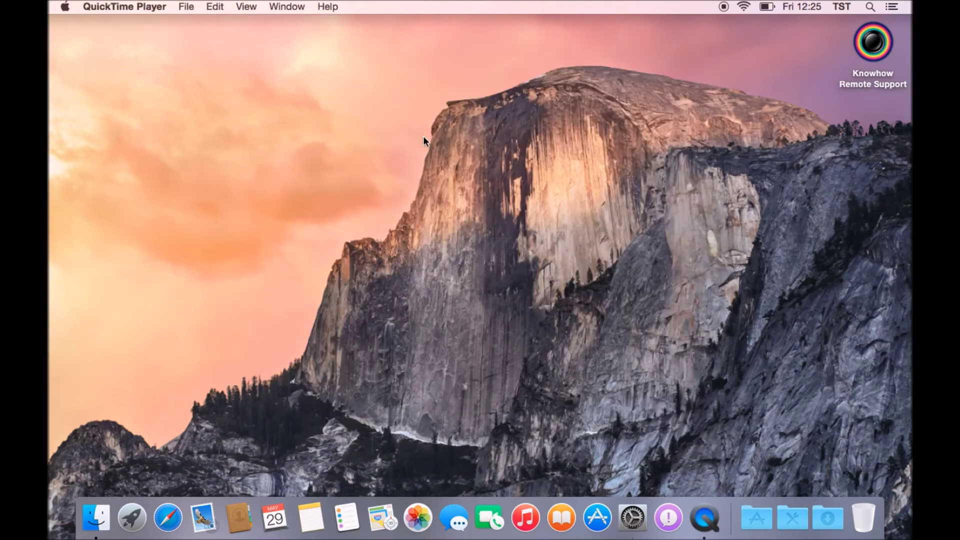
click(66, 9)
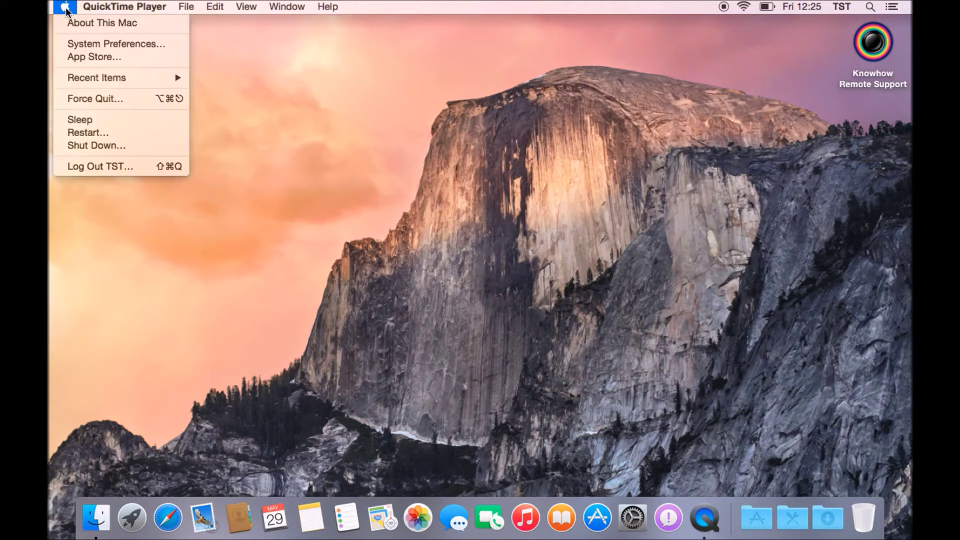
click(96, 46)
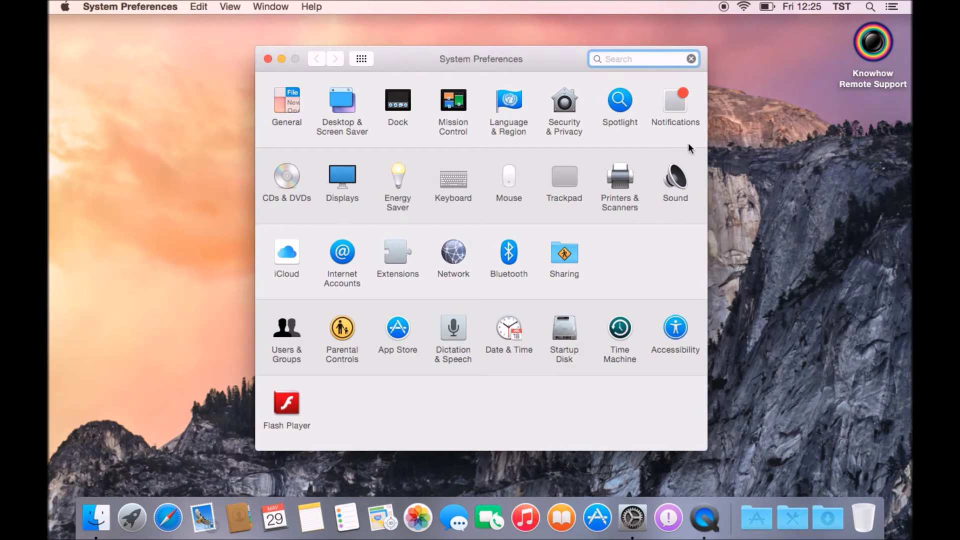
Step: In Printers & Scanners, start adding a printer and select the HP ENVY 5530 series
click(618, 197)
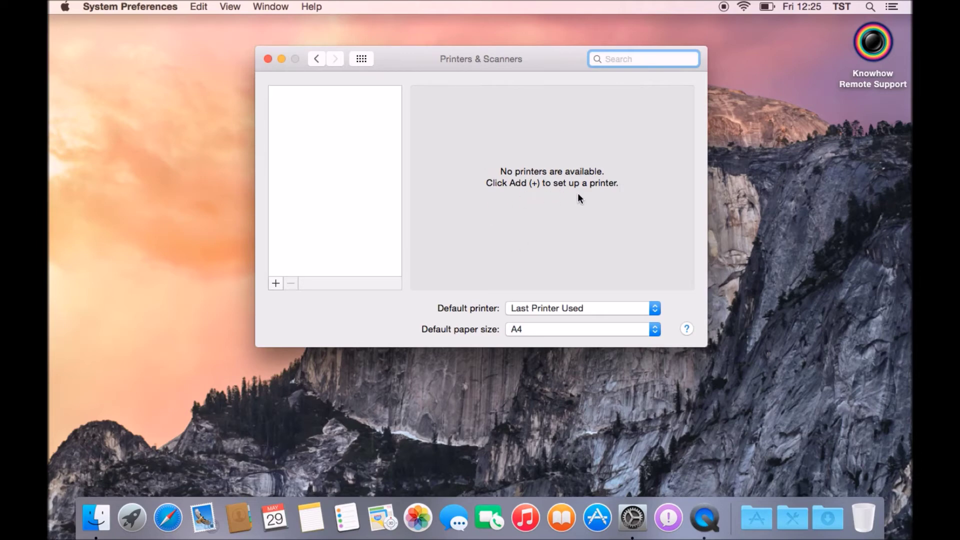
click(275, 284)
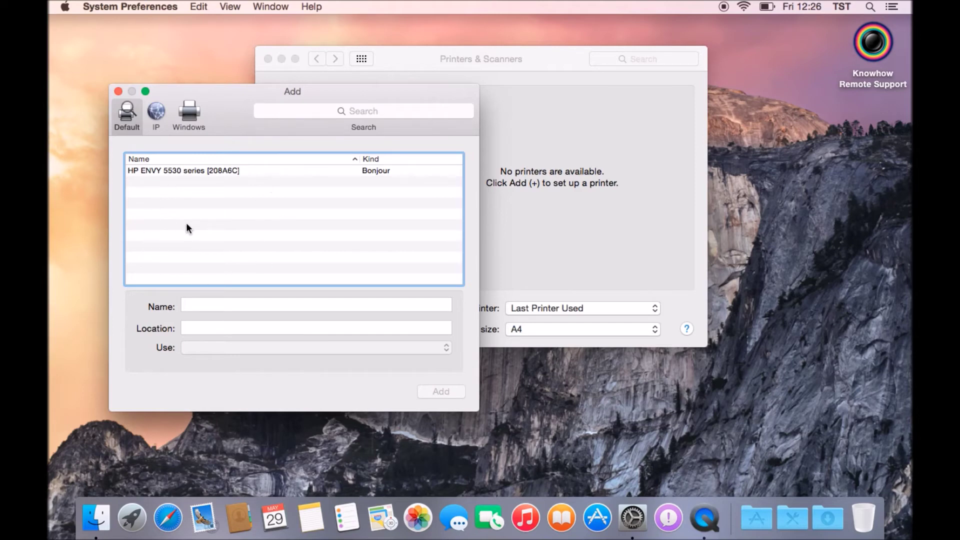
click(183, 170)
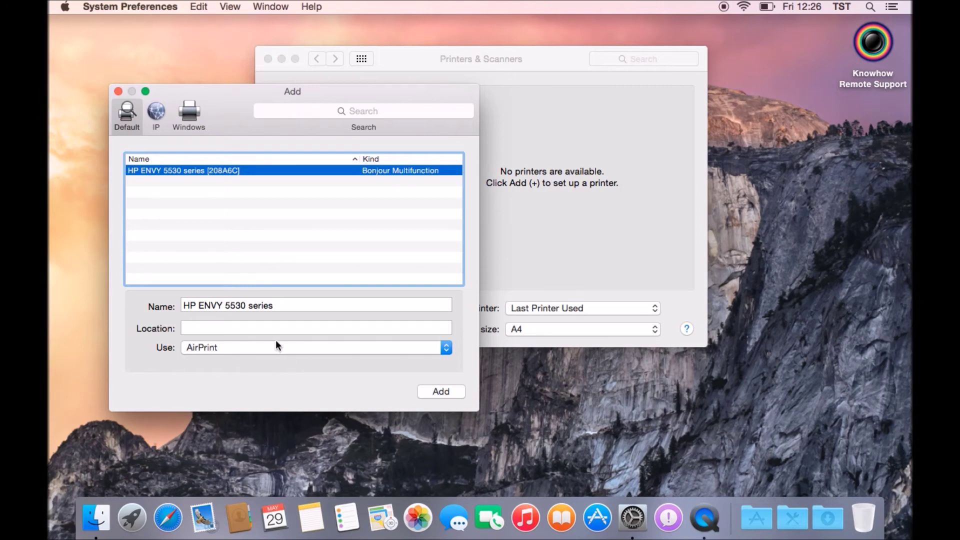
Step: Set the HP ENVY 5530 series to use AirPrint and add it
click(446, 348)
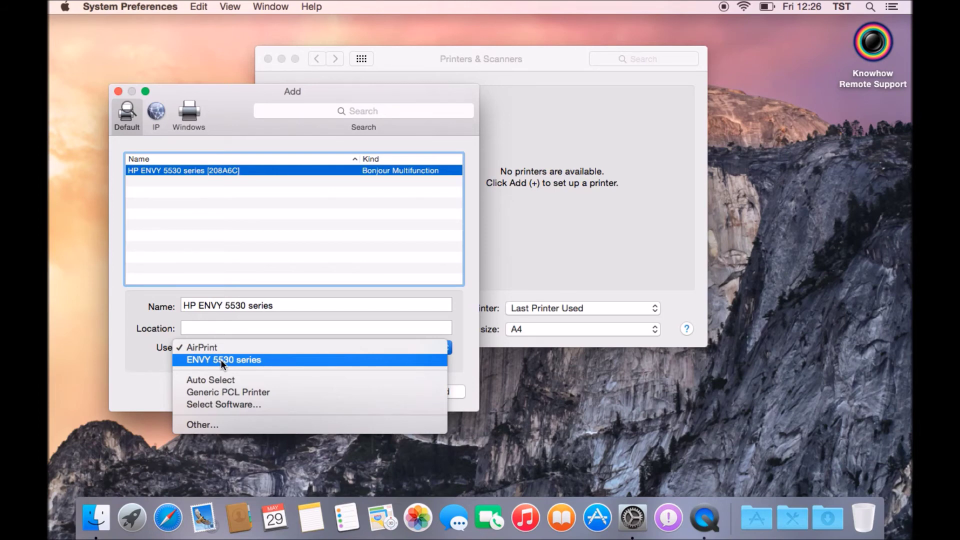
click(216, 350)
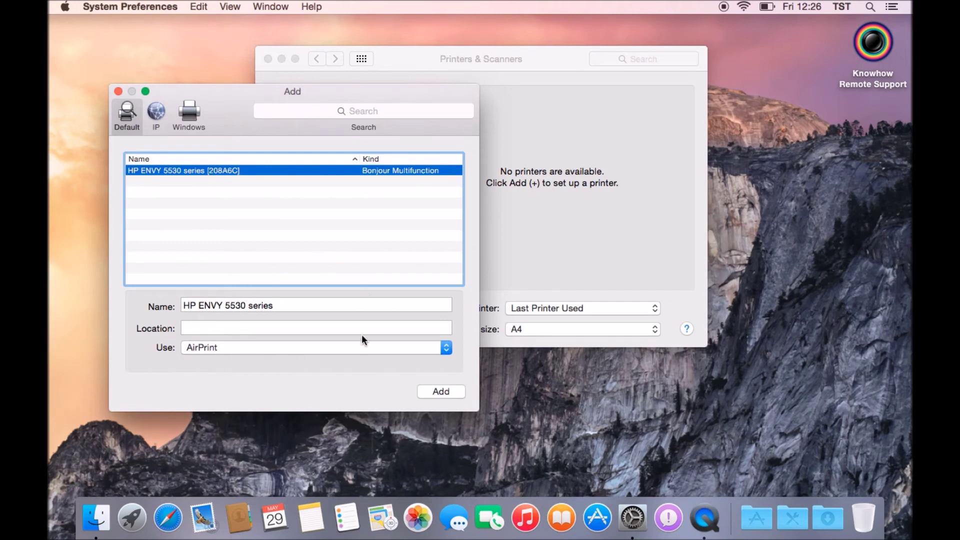
click(436, 393)
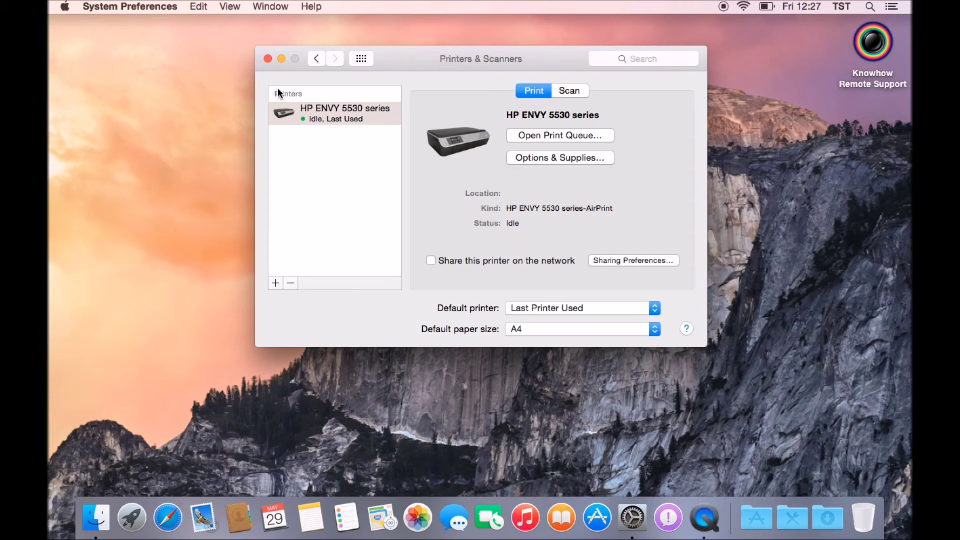
Step: Close the Printers & Scanners window after the printer is added
click(268, 59)
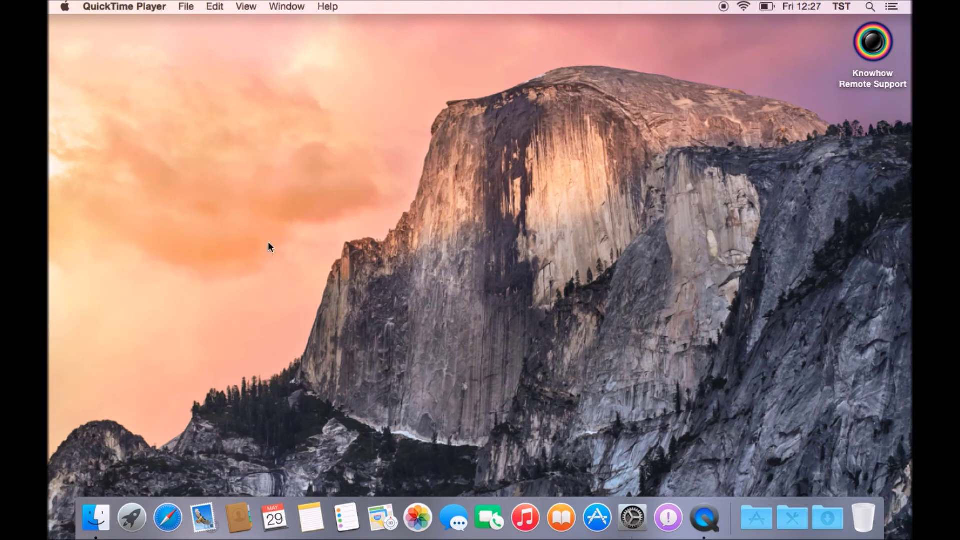
Step: Open Notes, then bring up and dismiss the note's print dialog
click(318, 517)
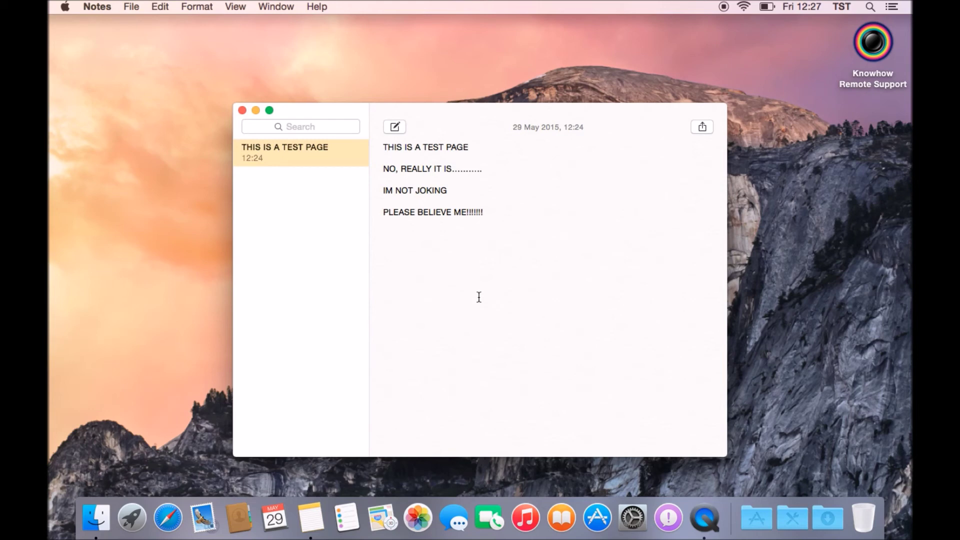
key(super+p)
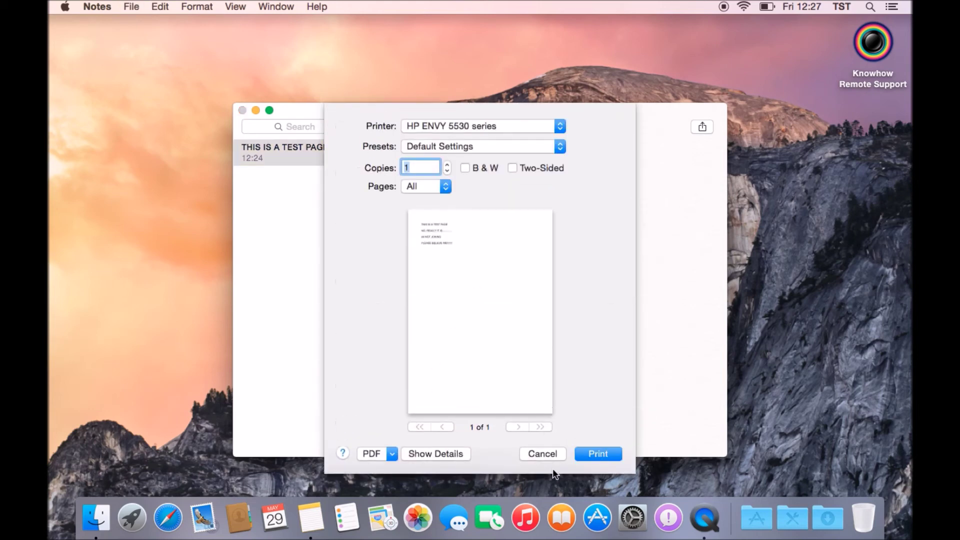
click(543, 453)
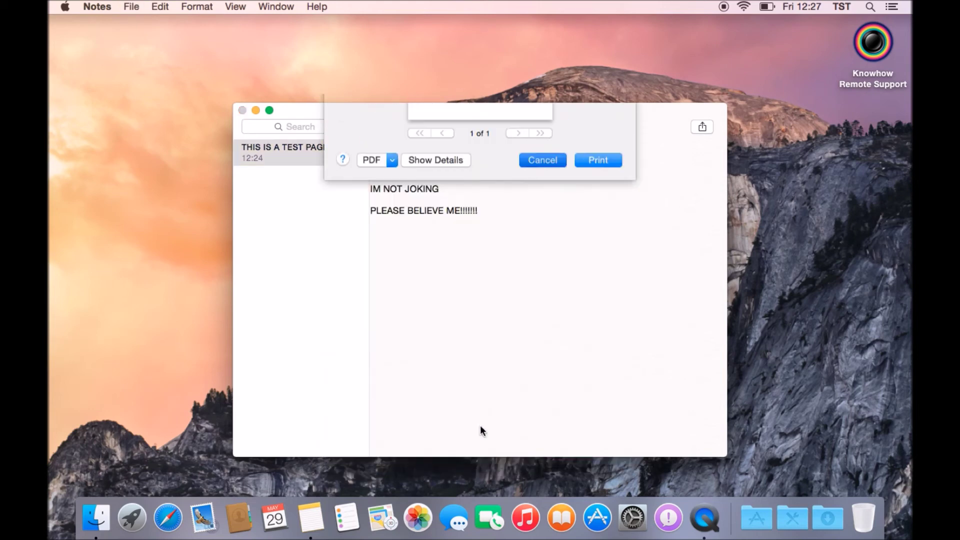
Step: Print the THIS IS A TEST PAGE note to the HP ENVY 5530 series via File > Print
click(132, 9)
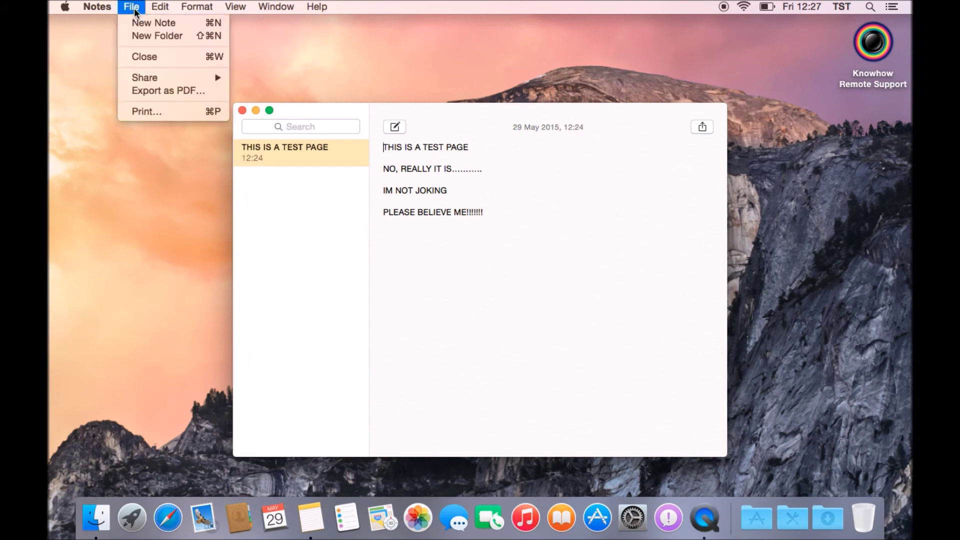
click(151, 112)
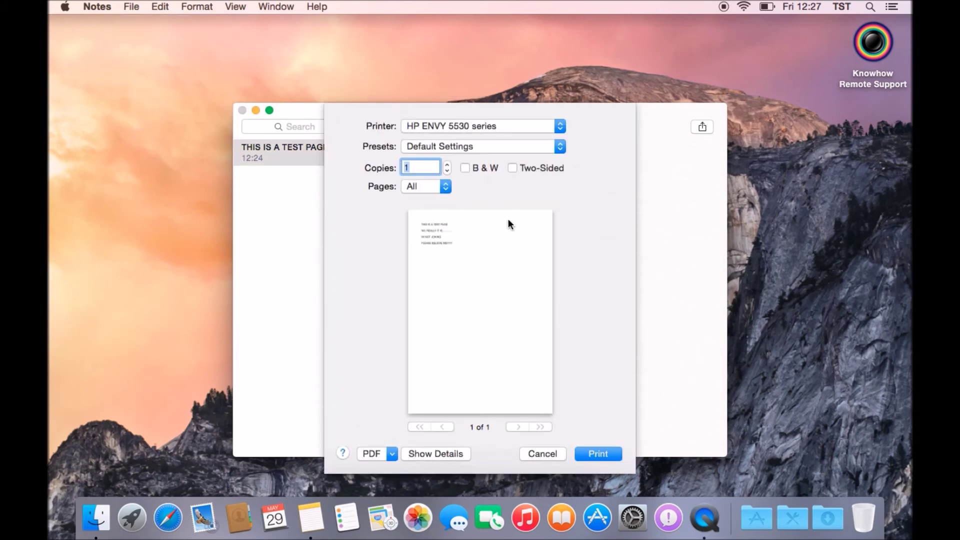
click(592, 455)
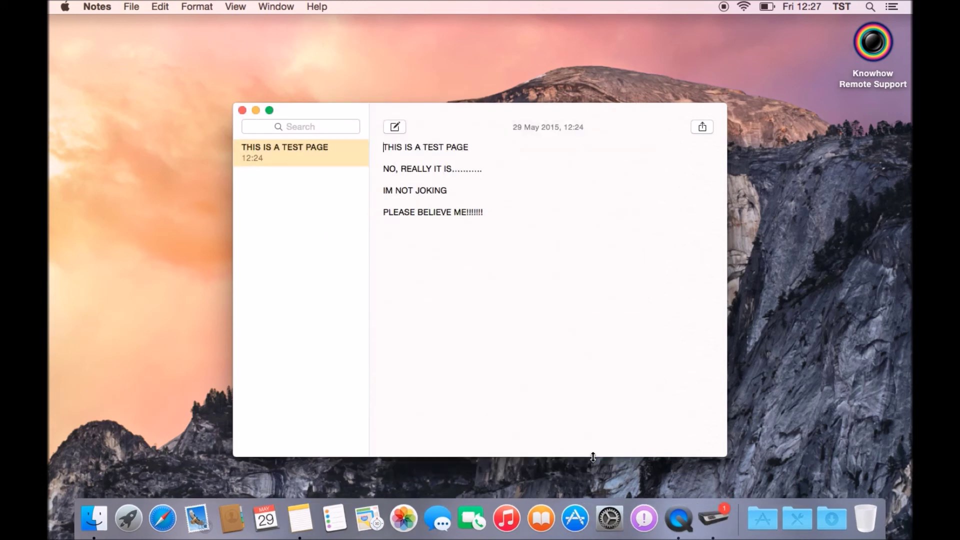